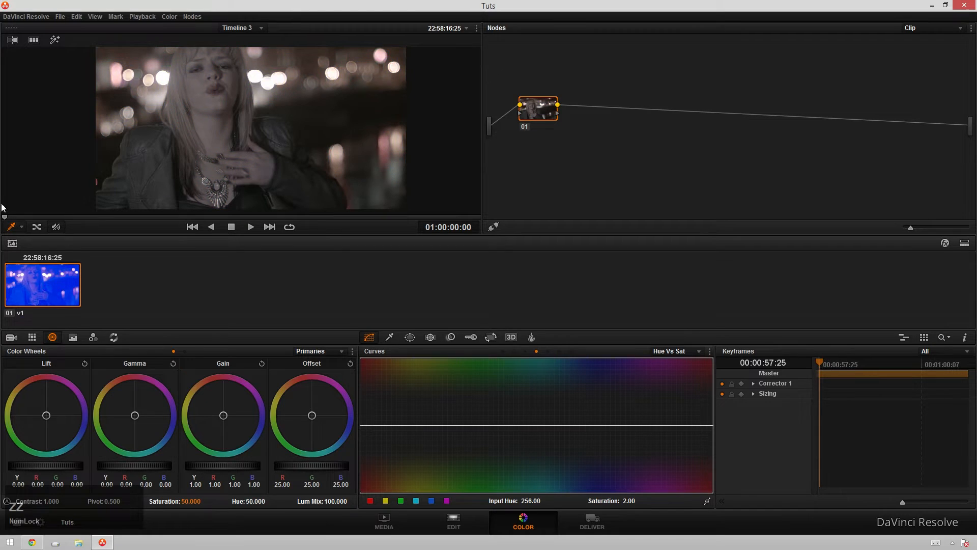
# Step: Open the qualifier and disable its hue and saturation ranges, keeping only the luminance range active
pyautogui.moveTo(553, 96)
pyautogui.mouseDown()
pyautogui.moveTo(550, 132)
pyautogui.moveTo(544, 89)
pyautogui.mouseUp()
pyautogui.click(390, 337)
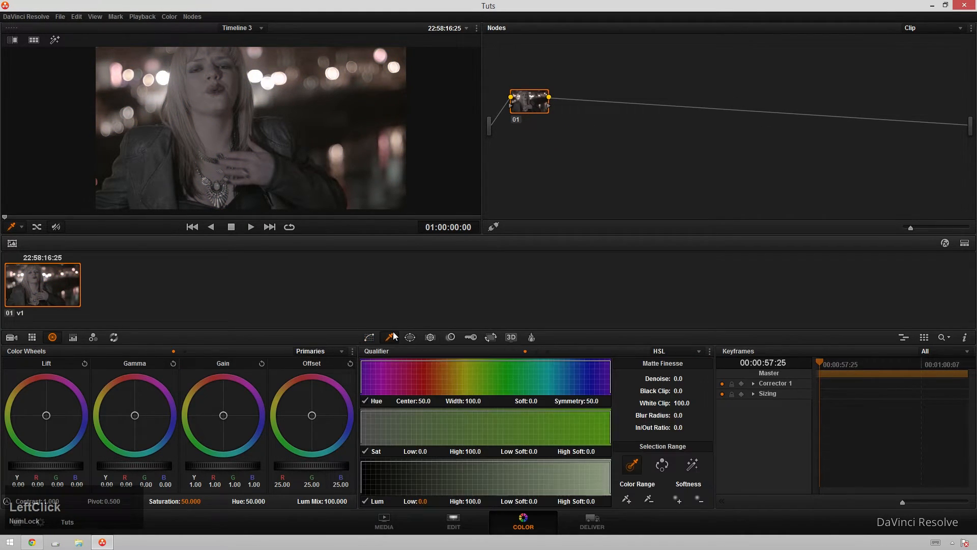
pyautogui.click(364, 402)
pyautogui.click(365, 452)
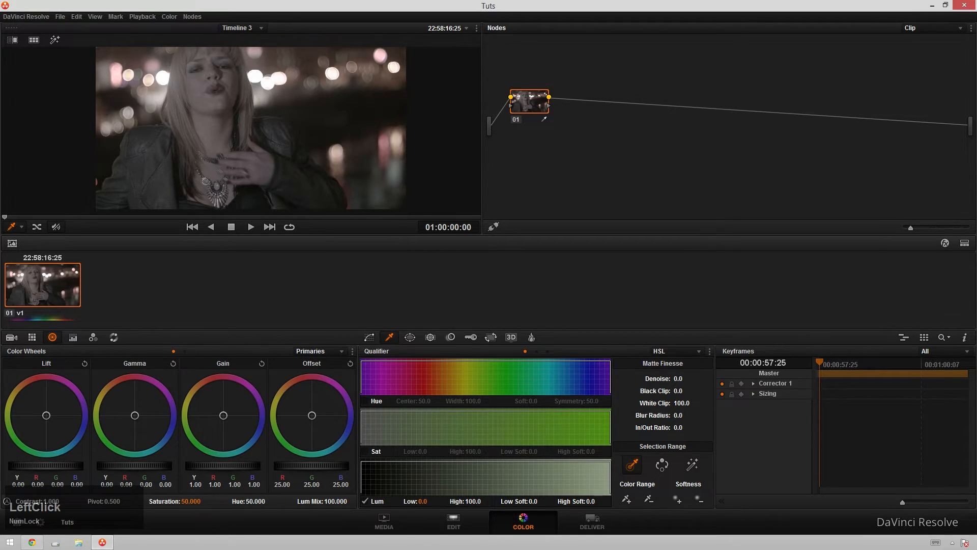
# Step: Isolate the highlights by setting Lum Low to 57.4 and Denoise to 45.8 while previewing the highlight matte
pyautogui.moveTo(423, 502)
pyautogui.mouseDown()
pyautogui.moveTo(440, 502)
pyautogui.moveTo(418, 500)
pyautogui.moveTo(436, 501)
pyautogui.moveTo(426, 500)
pyautogui.mouseUp()
pyautogui.hotkey('shift', 'h')
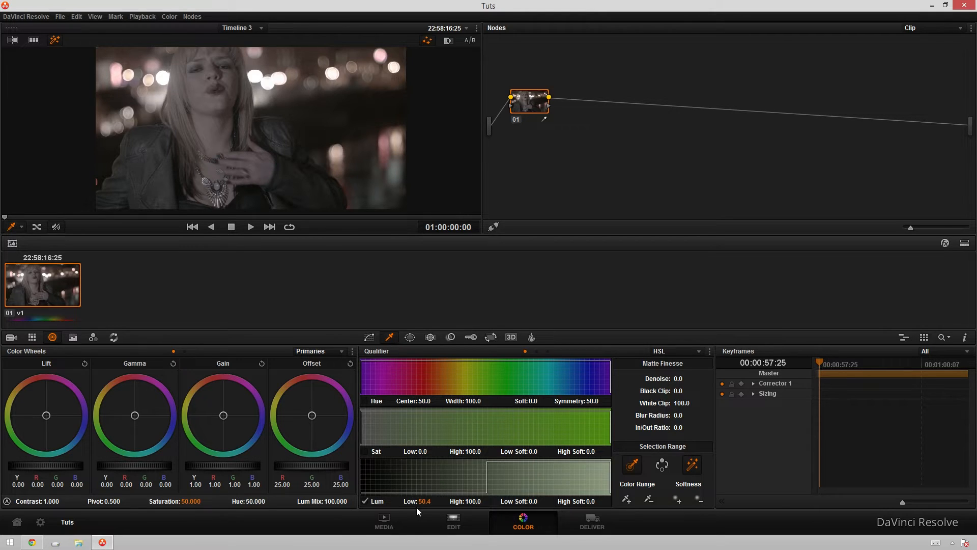
pyautogui.moveTo(423, 507); pyautogui.dragTo(441, 507)
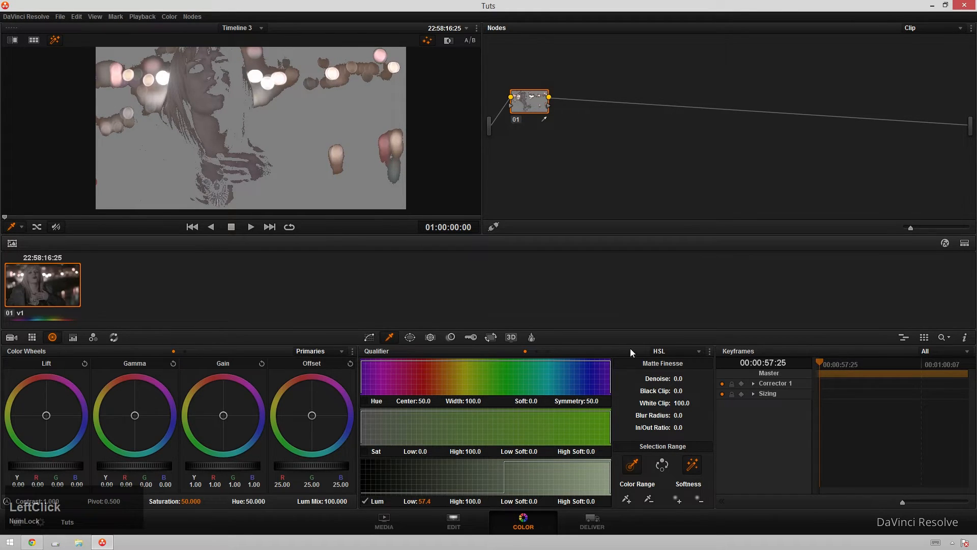
pyautogui.moveTo(669, 383); pyautogui.dragTo(735, 430)
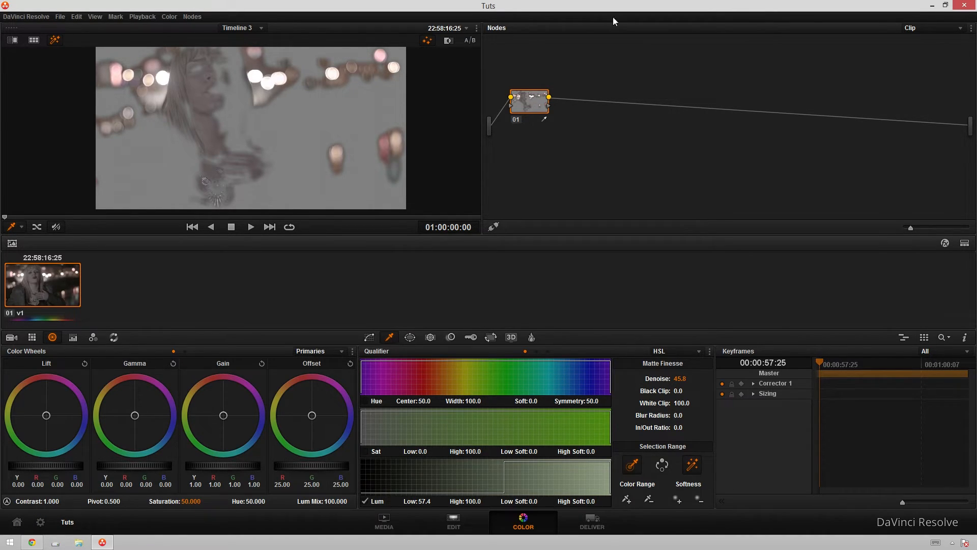
# Step: Add a serial node after node 01 and turn off the highlight preview
pyautogui.hotkey('alt', 's')
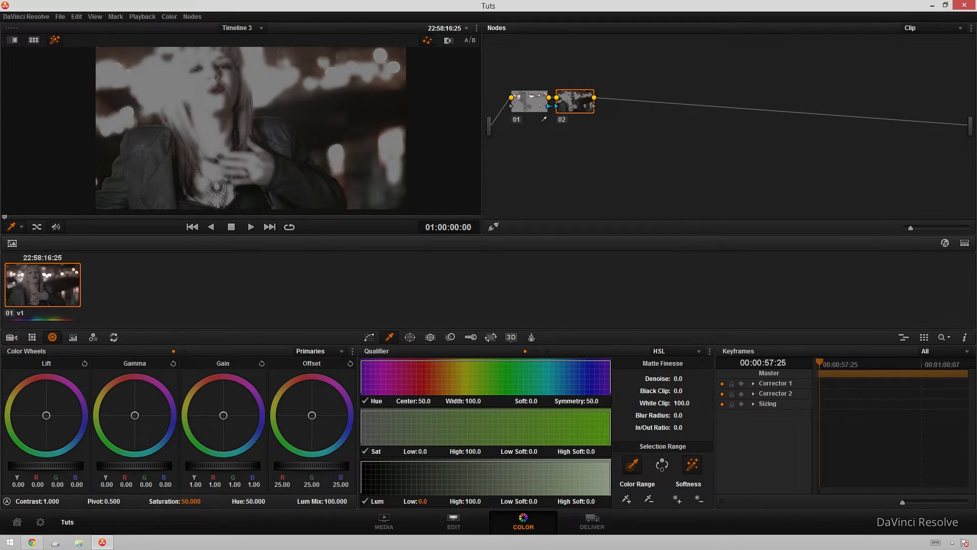
pyautogui.hotkey('shift', 'h')
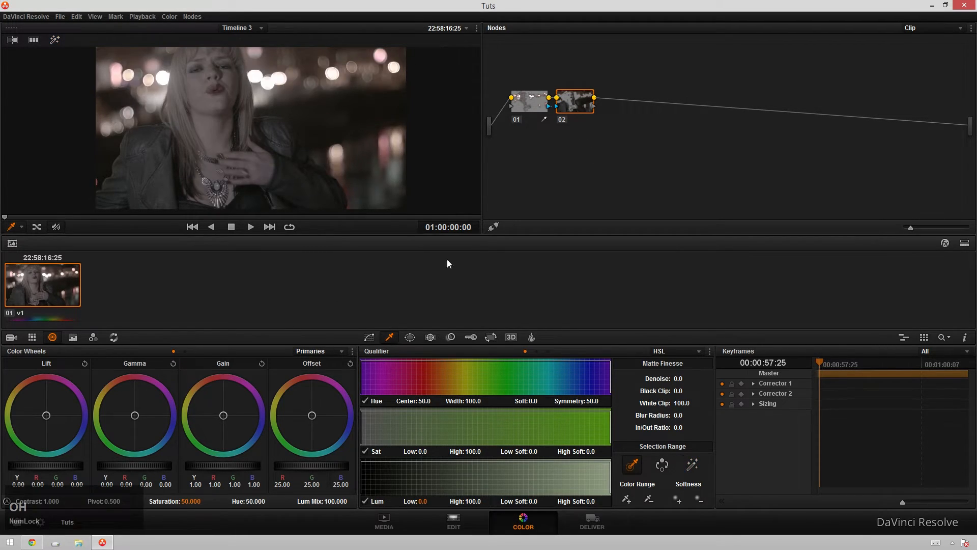
# Step: Switch to the browser to view the Peaky Blinders reference article and return to the grade
pyautogui.click(594, 106)
pyautogui.click(32, 543)
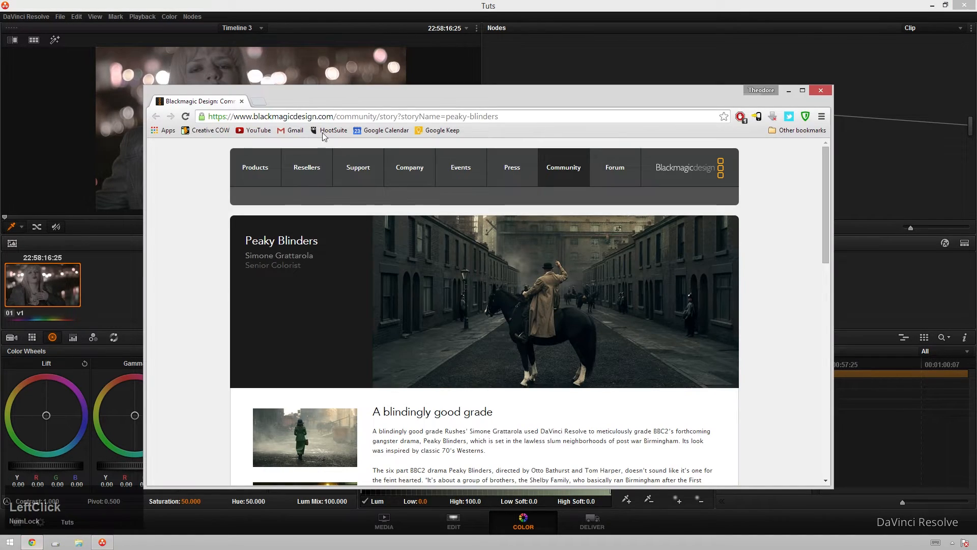
pyautogui.moveTo(319, 91); pyautogui.dragTo(293, 54)
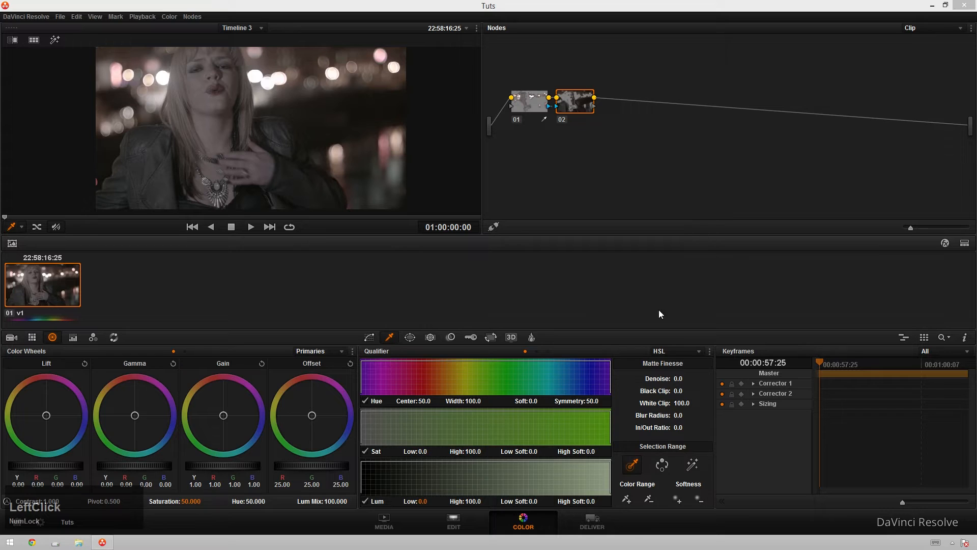
# Step: Feed node 01's key output into node 02's key input and nudge node 02's lift slightly toward blue
pyautogui.click(587, 97)
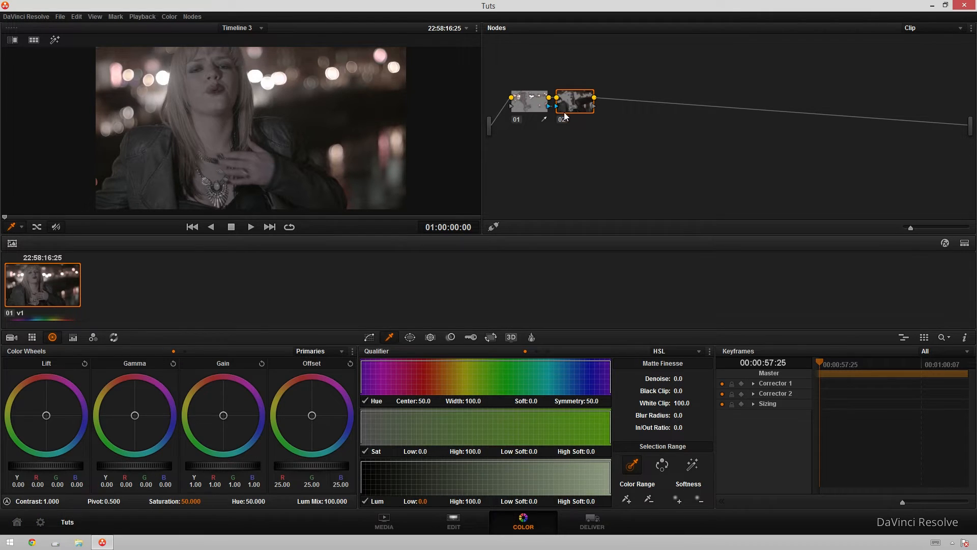
pyautogui.click(526, 98)
pyautogui.moveTo(565, 100); pyautogui.dragTo(572, 96)
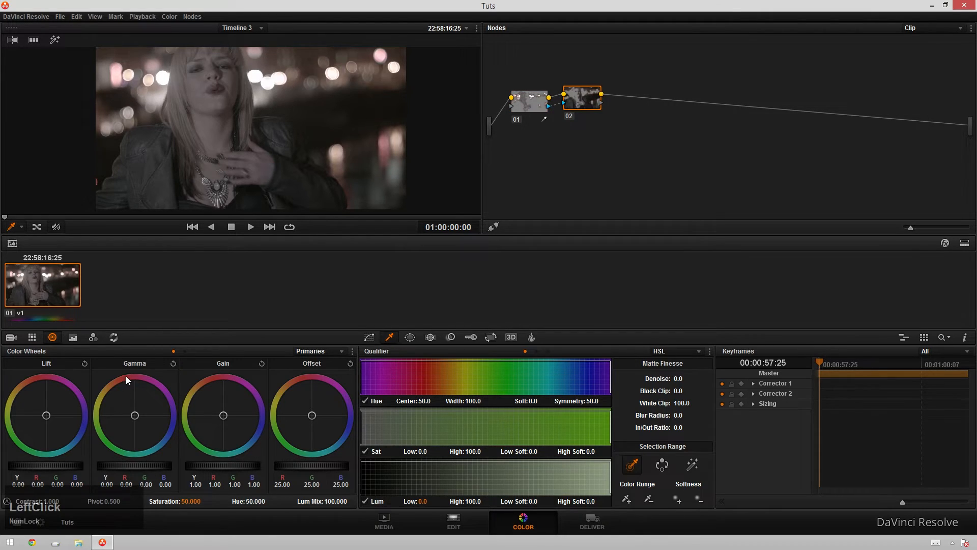
pyautogui.moveTo(50, 411); pyautogui.dragTo(50, 417)
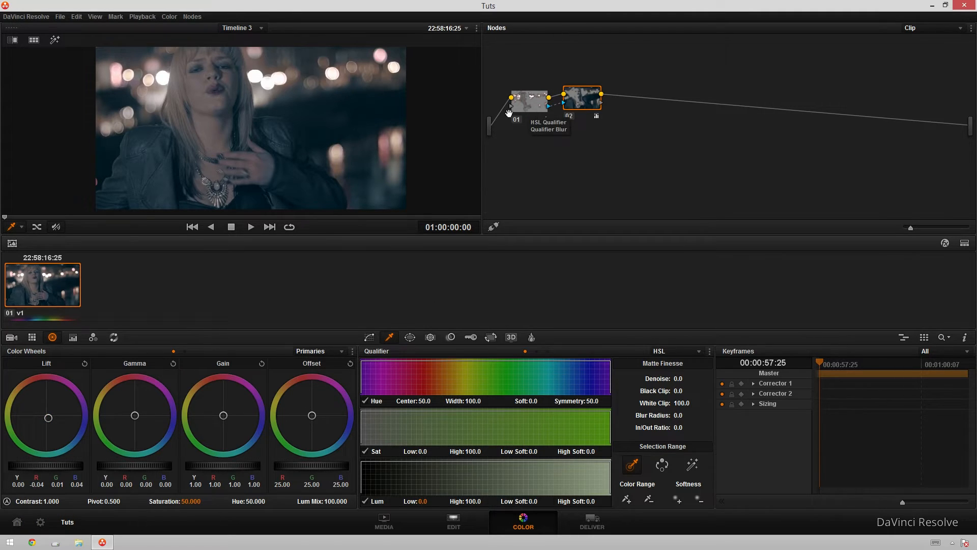
# Step: Select node 01 and grade its highlights, pulling gamma down and raising the master gain to 1.20
pyautogui.click(525, 103)
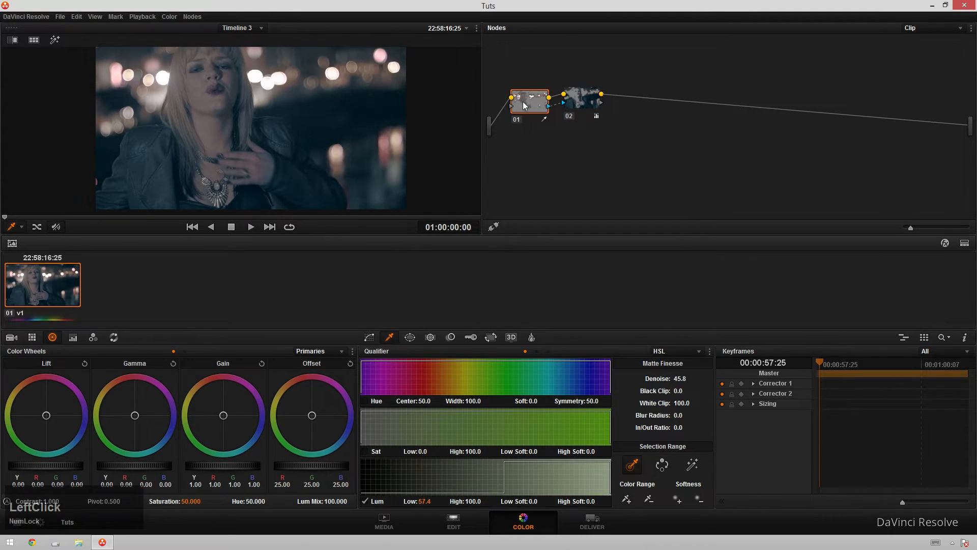
pyautogui.moveTo(590, 111); pyautogui.dragTo(622, 123)
pyautogui.moveTo(136, 415); pyautogui.dragTo(125, 401)
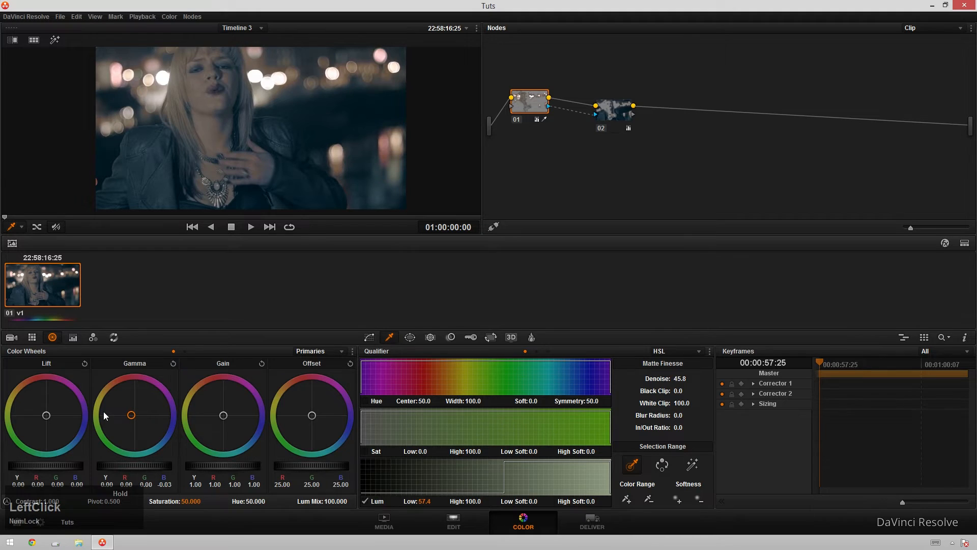
pyautogui.moveTo(112, 390); pyautogui.dragTo(112, 390)
pyautogui.moveTo(226, 408); pyautogui.dragTo(202, 418)
pyautogui.scroll(-4, 136, 473)
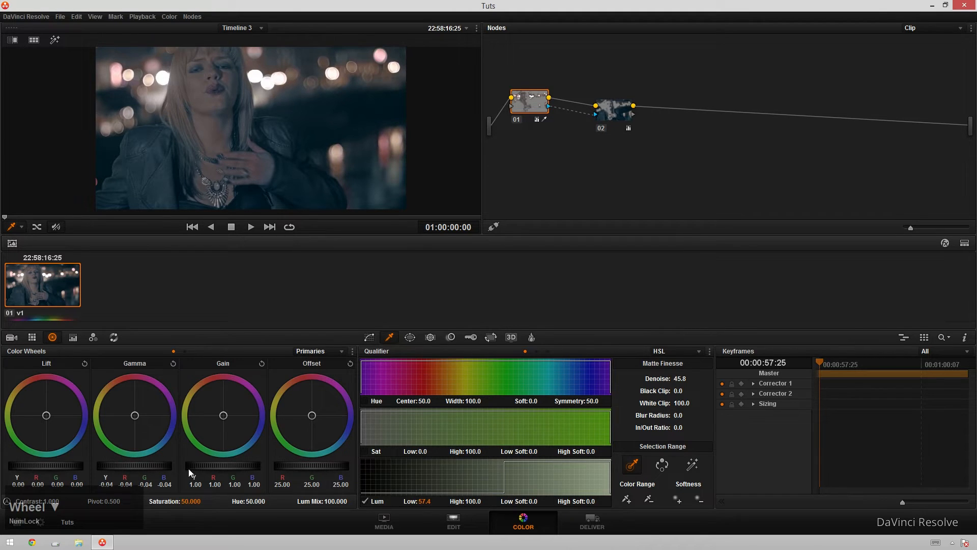
pyautogui.scroll(6, 219, 469)
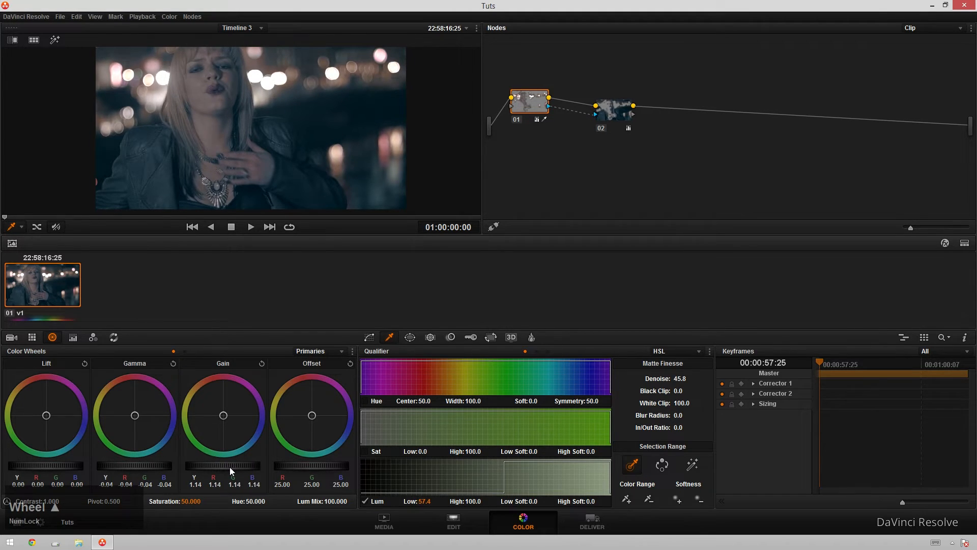
# Step: Soften the luminance qualifier by setting Low Soft to about 12.9 while checking the matte
pyautogui.click(512, 144)
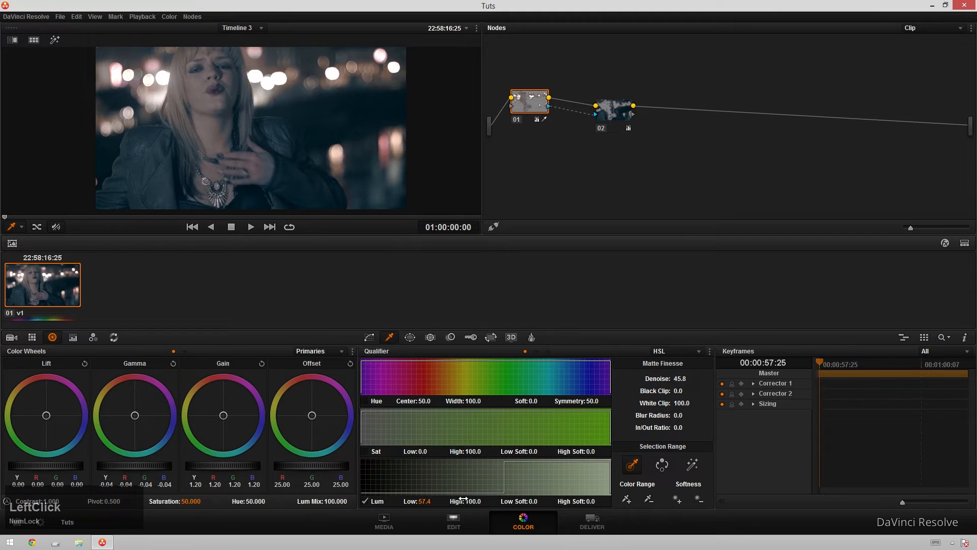
pyautogui.moveTo(530, 501)
pyautogui.mouseDown()
pyautogui.moveTo(557, 501)
pyautogui.moveTo(515, 487)
pyautogui.moveTo(543, 501)
pyautogui.mouseUp()
pyautogui.hotkey('shift', 'h')
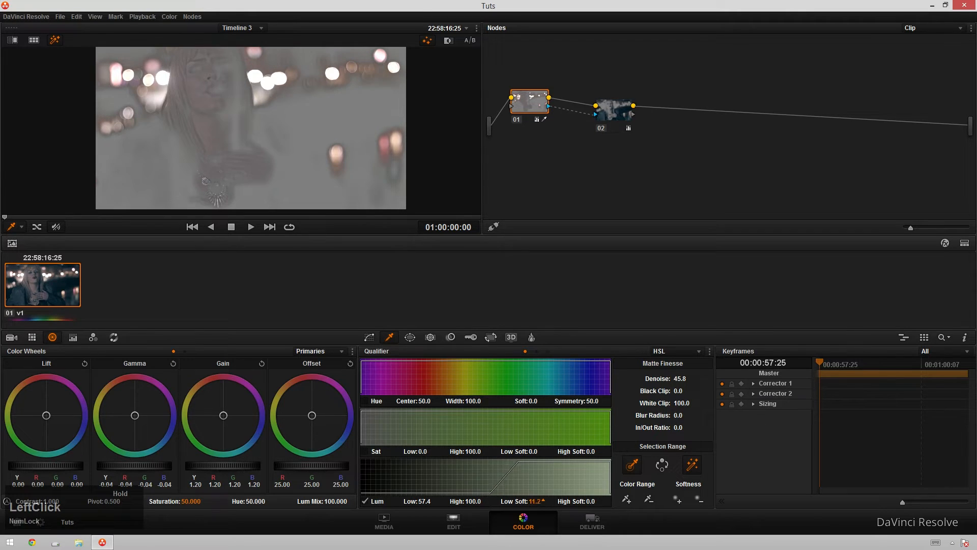
pyautogui.hotkey('shift', 'h')
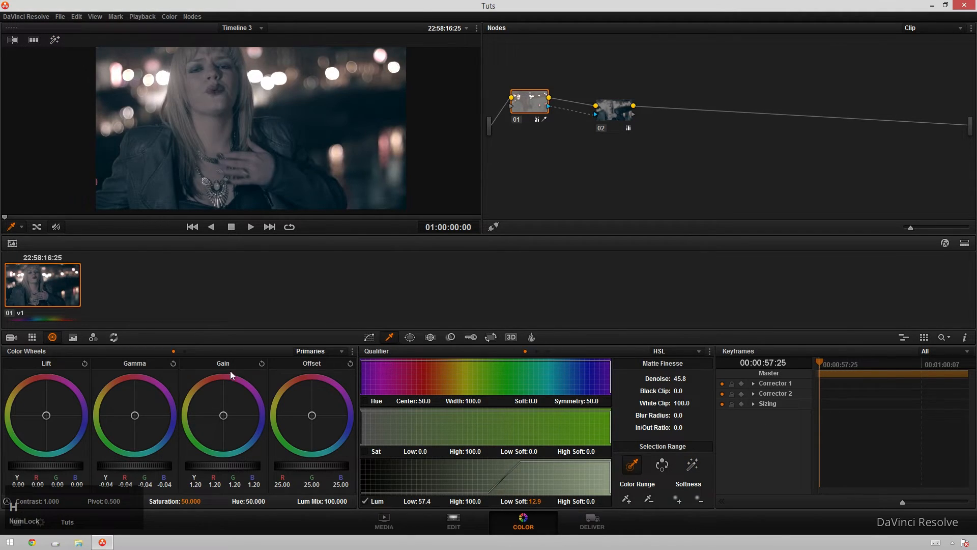
# Step: Raise node 01's master gain to 1.46 and lower its gamma to about -0.09 with a warm tint
pyautogui.moveTo(156, 461); pyautogui.dragTo(143, 471)
pyautogui.moveTo(111, 456); pyautogui.dragTo(109, 457)
pyautogui.moveTo(224, 463); pyautogui.dragTo(357, 462)
pyautogui.moveTo(153, 466); pyautogui.dragTo(103, 452)
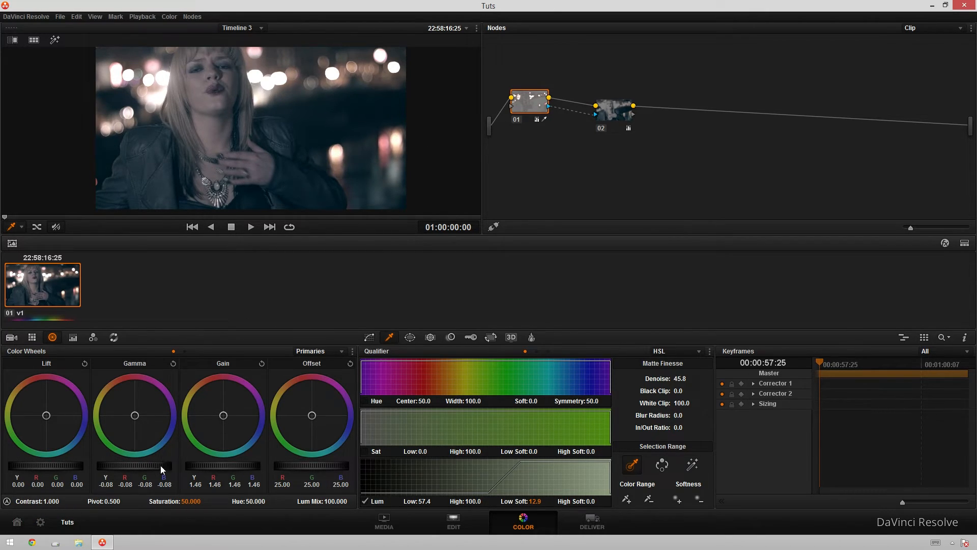
pyautogui.moveTo(163, 466); pyautogui.dragTo(137, 468)
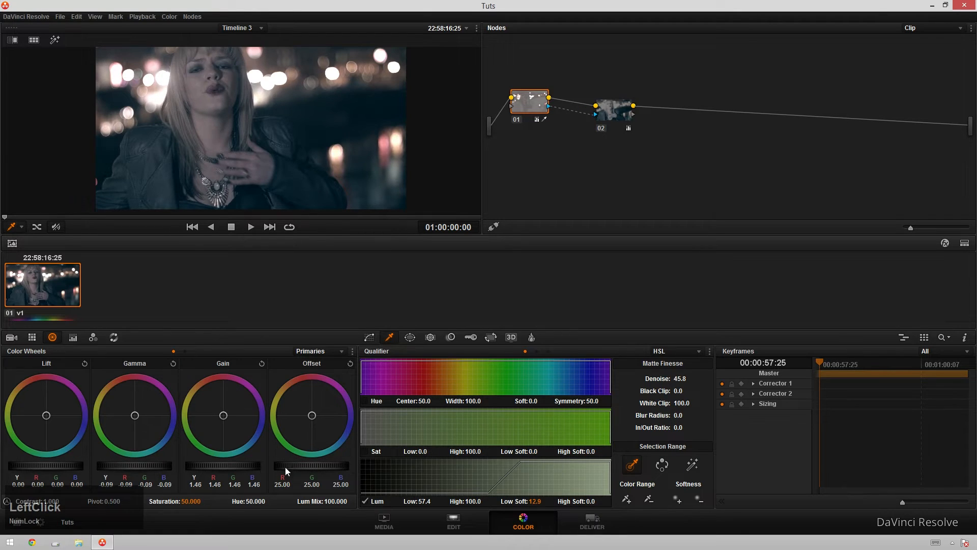
pyautogui.moveTo(135, 418); pyautogui.dragTo(120, 399)
# Step: Rearrange the nodes and darken node 02 by lowering its gamma to -0.09 and its lift slightly
pyautogui.moveTo(537, 107); pyautogui.dragTo(552, 127)
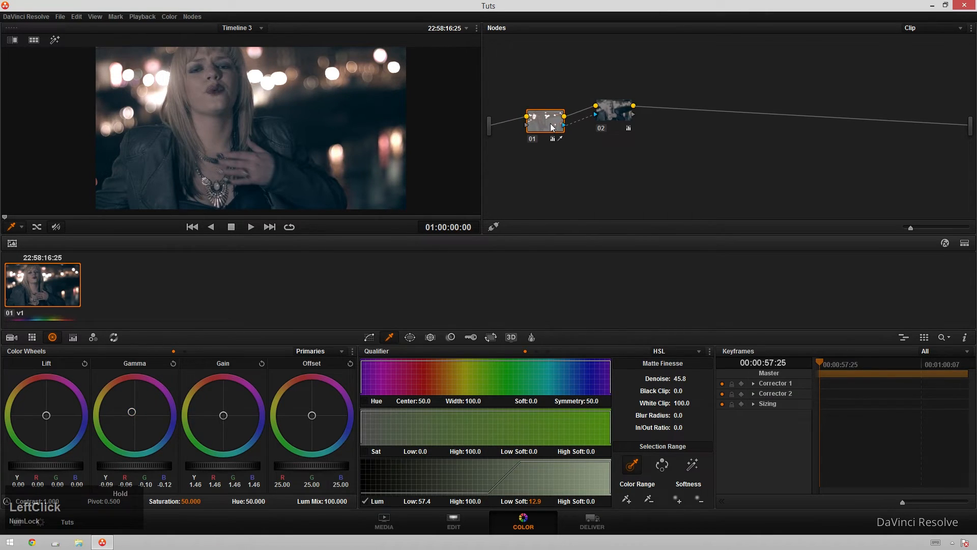
pyautogui.moveTo(613, 117); pyautogui.dragTo(597, 128)
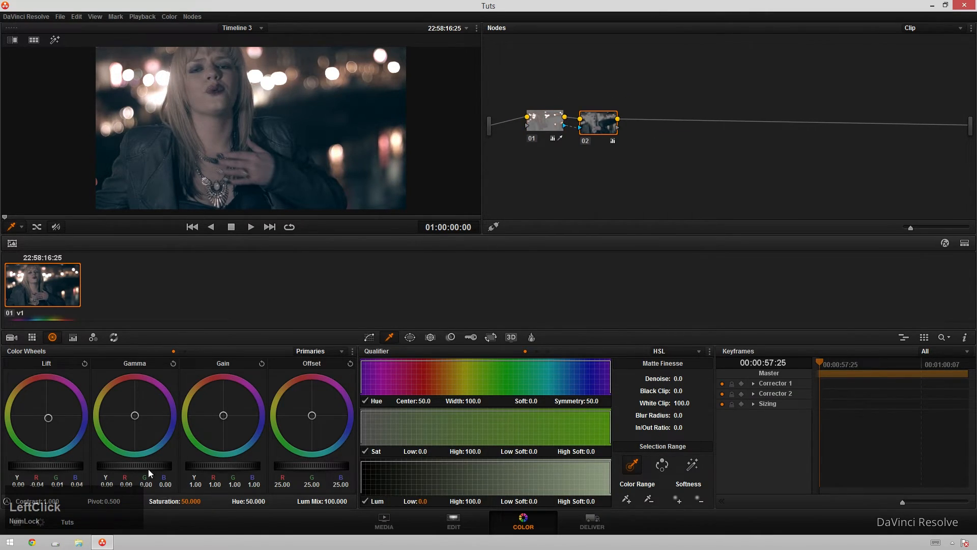
pyautogui.moveTo(115, 464)
pyautogui.mouseDown()
pyautogui.moveTo(127, 465)
pyautogui.moveTo(104, 469)
pyautogui.moveTo(114, 470)
pyautogui.mouseUp()
pyautogui.moveTo(57, 458); pyautogui.dragTo(43, 445)
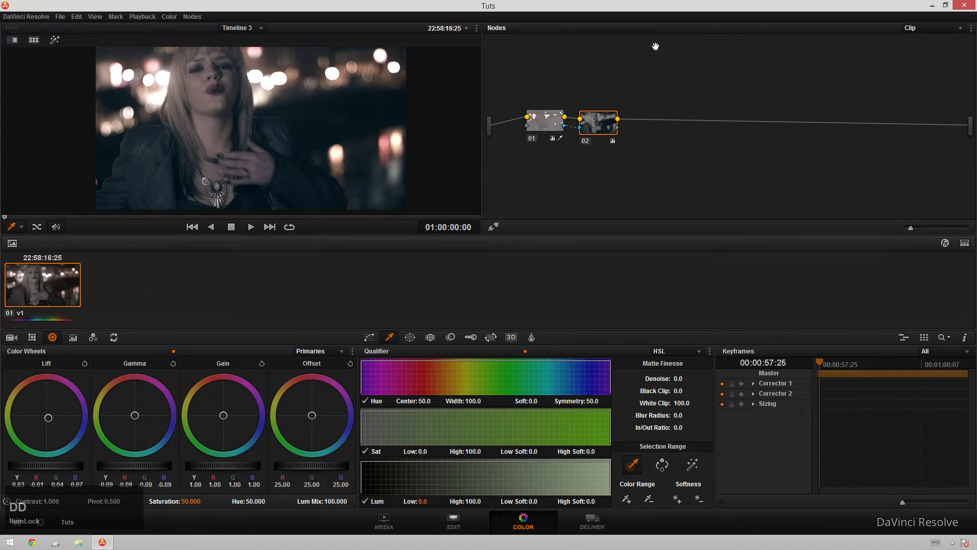
# Step: Add a Layer Mixer with a new layer node alongside node 02, undoing the extra layer node
pyautogui.moveTo(544, 130)
pyautogui.mouseDown()
pyautogui.moveTo(551, 164)
pyautogui.moveTo(542, 136)
pyautogui.mouseUp()
pyautogui.moveTo(608, 129); pyautogui.dragTo(619, 132)
pyautogui.hotkey('ctrl', 'l')
pyautogui.hotkey('ctrl', 'l')
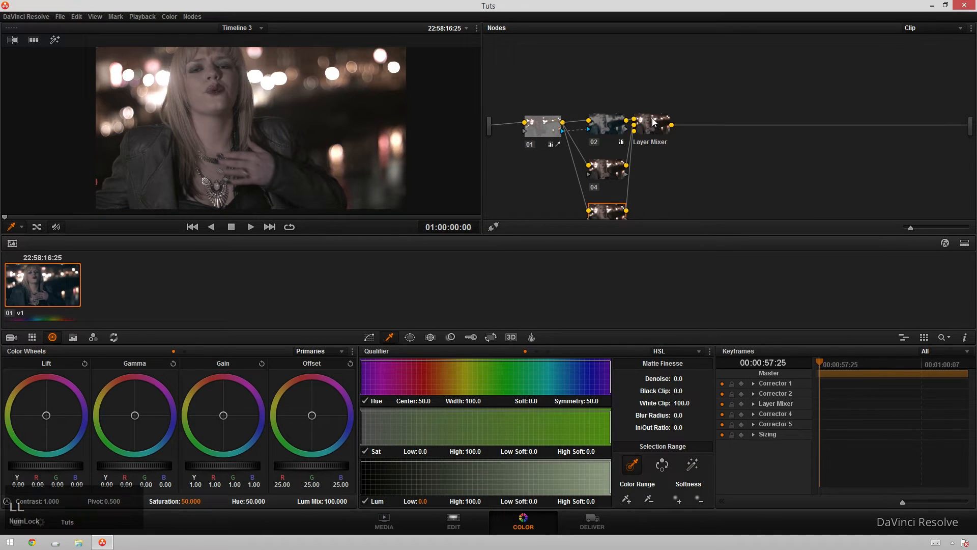
pyautogui.hotkey('ctrl', 'z')
# Step: Connect node 04's input to the source input and arrange node 04 and the Layer Mixer
pyautogui.click(577, 153)
pyautogui.moveTo(582, 154); pyautogui.dragTo(491, 122)
pyautogui.click(583, 153)
pyautogui.moveTo(605, 163); pyautogui.dragTo(578, 167)
pyautogui.moveTo(649, 132); pyautogui.dragTo(677, 146)
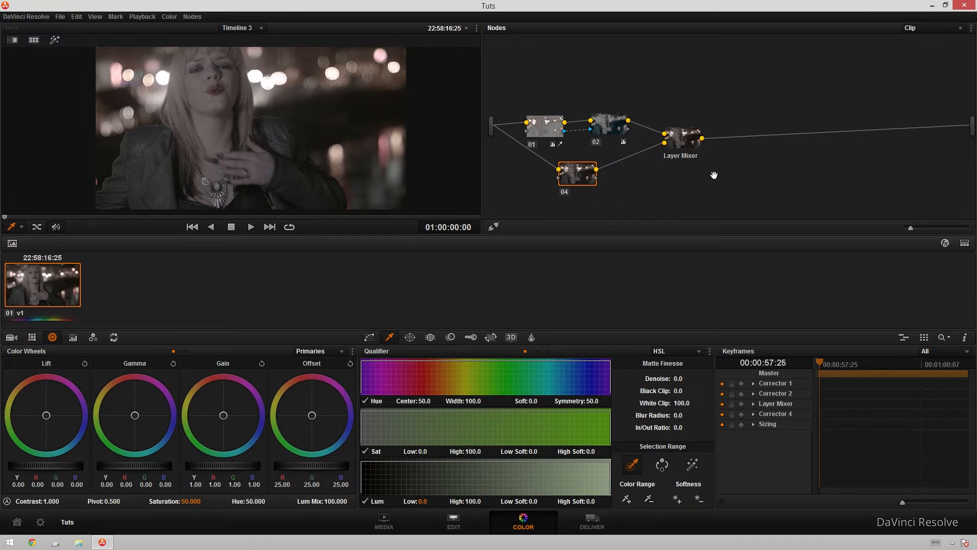
# Step: Grade node 04 with lift at -0.01, gain at 1.11 and saturation at 86.2
pyautogui.click(573, 181)
pyautogui.hotkey('shift', 'h')
pyautogui.moveTo(60, 465); pyautogui.dragTo(56, 465)
pyautogui.moveTo(240, 465); pyautogui.dragTo(234, 450)
pyautogui.moveTo(191, 501); pyautogui.dragTo(203, 500)
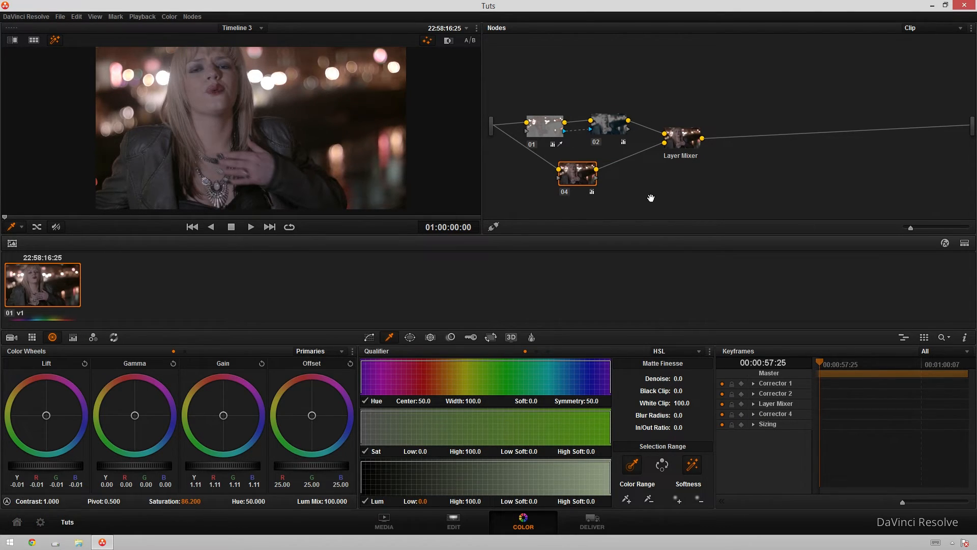
pyautogui.click(682, 147)
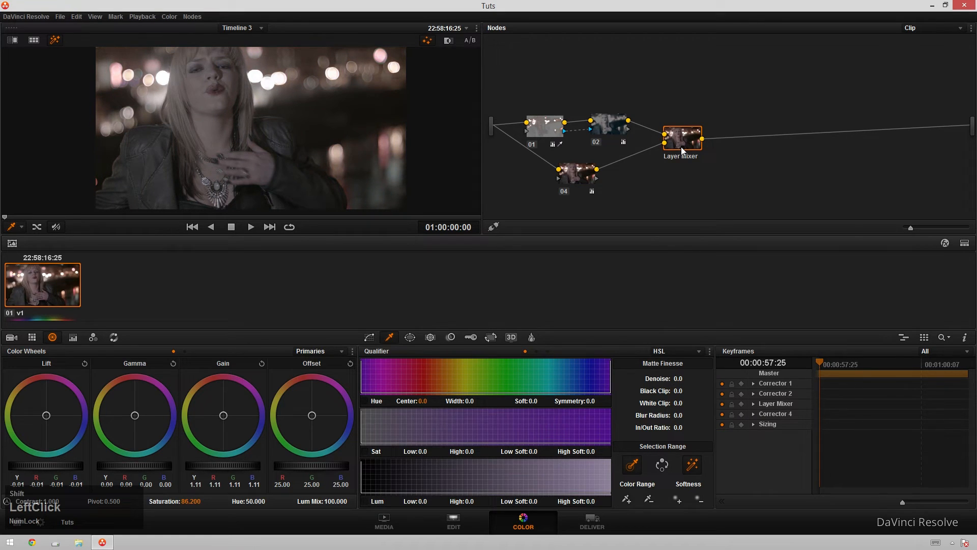
pyautogui.hotkey('shift', 'h')
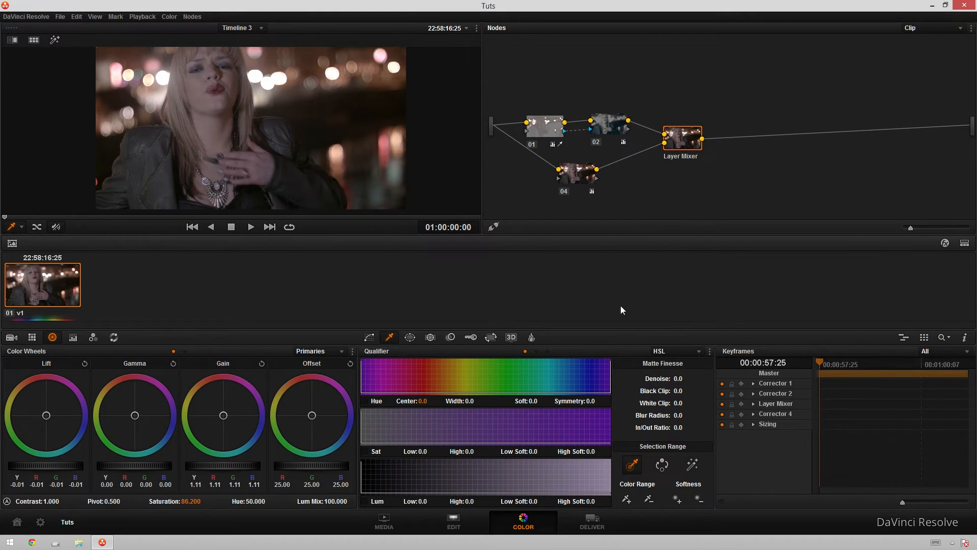
# Step: Try the Layer Mixer's Overlay composite mode and switch it back to Normal
pyautogui.click(581, 177)
pyautogui.rightClick(686, 140)
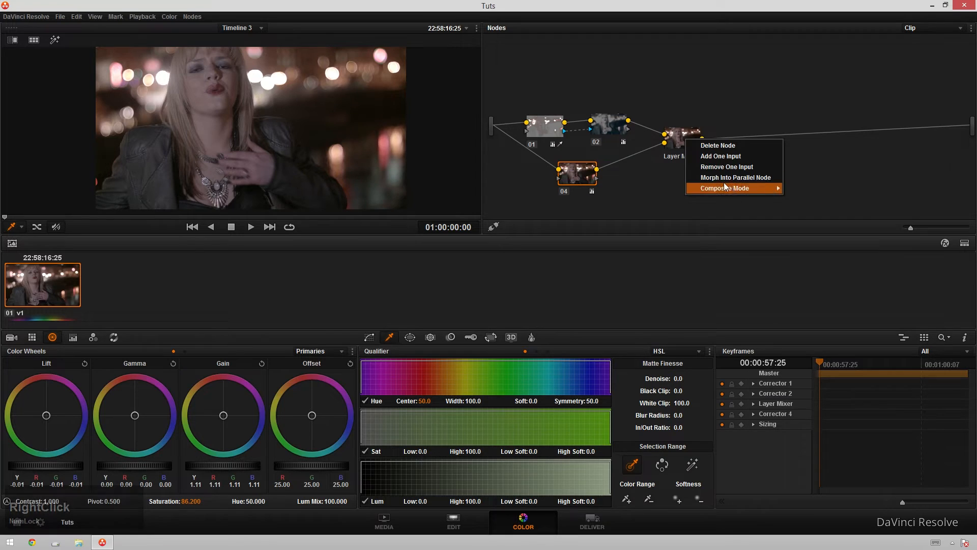
pyautogui.click(779, 191)
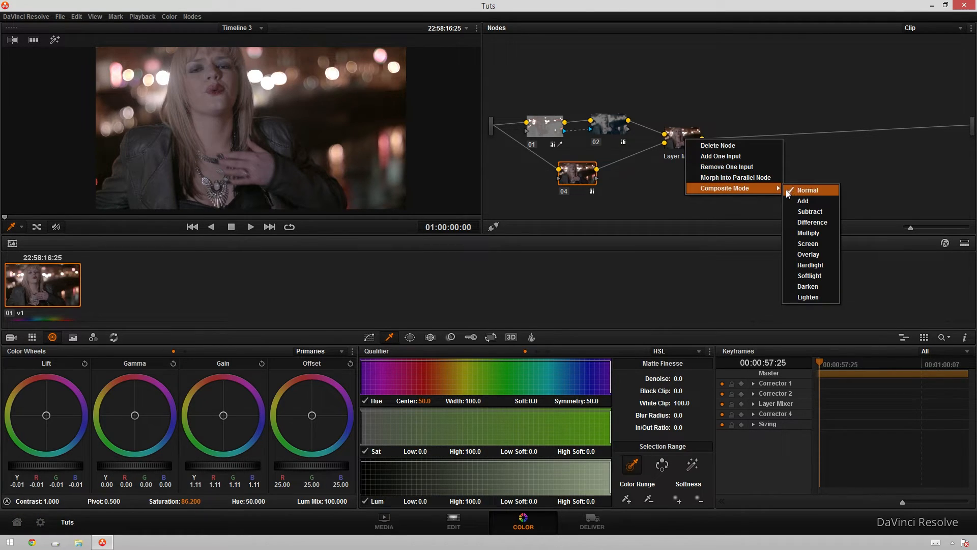
pyautogui.click(820, 255)
pyautogui.rightClick(680, 135)
pyautogui.moveTo(763, 183)
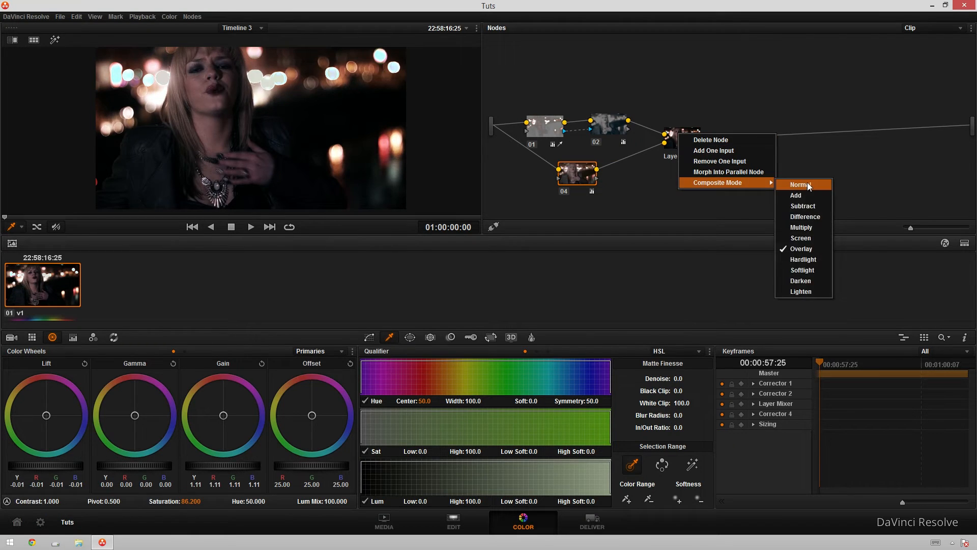
pyautogui.click(803, 184)
# Step: Move node 04 and open its Key palette
pyautogui.moveTo(577, 178); pyautogui.dragTo(559, 186)
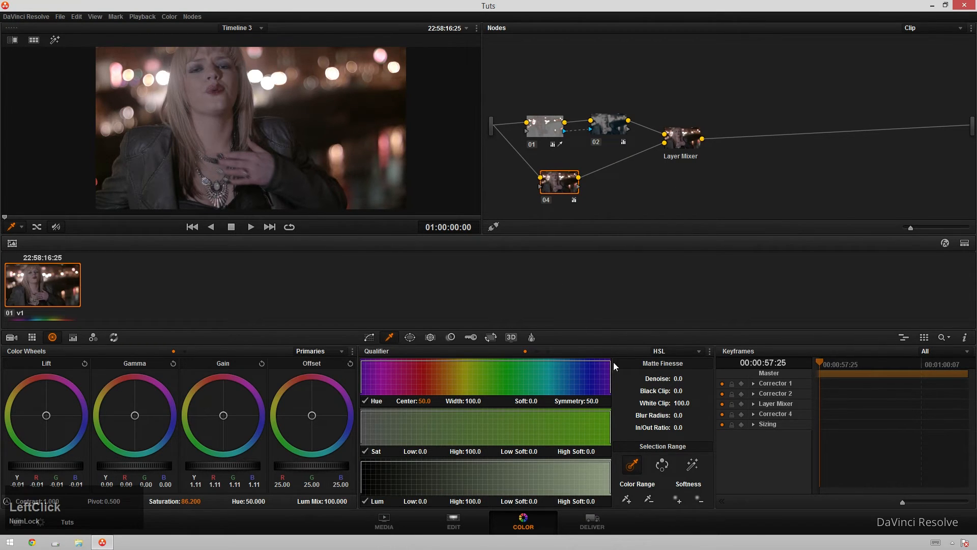
pyautogui.click(667, 375)
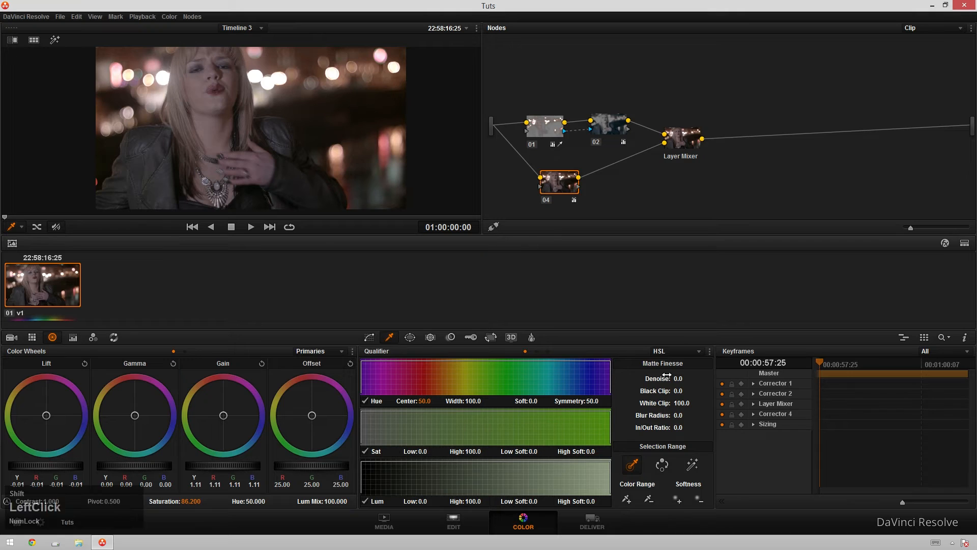
pyautogui.click(471, 338)
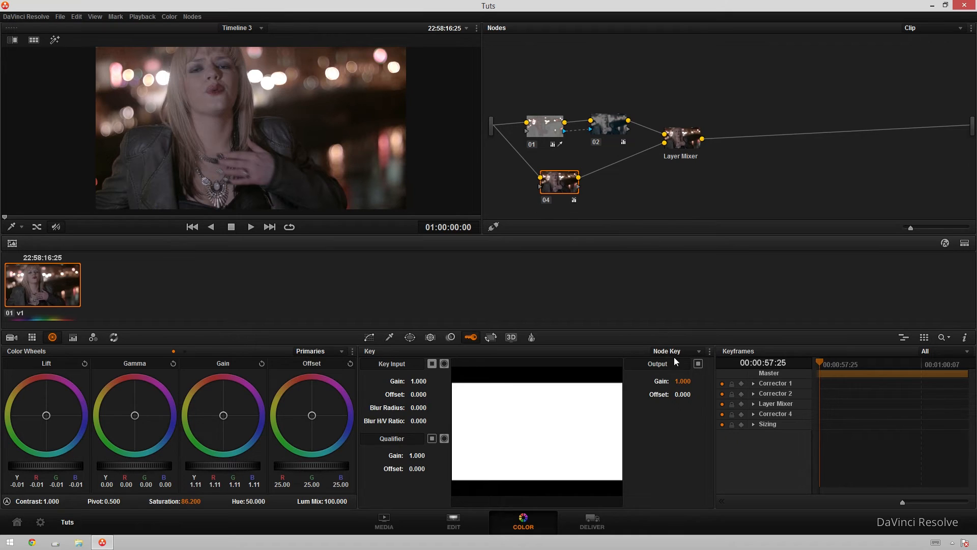
# Step: Lower node 04's key output gain to about 0.338
pyautogui.click(685, 385)
pyautogui.moveTo(685, 385); pyautogui.dragTo(608, 385)
pyautogui.moveTo(684, 382); pyautogui.dragTo(765, 382)
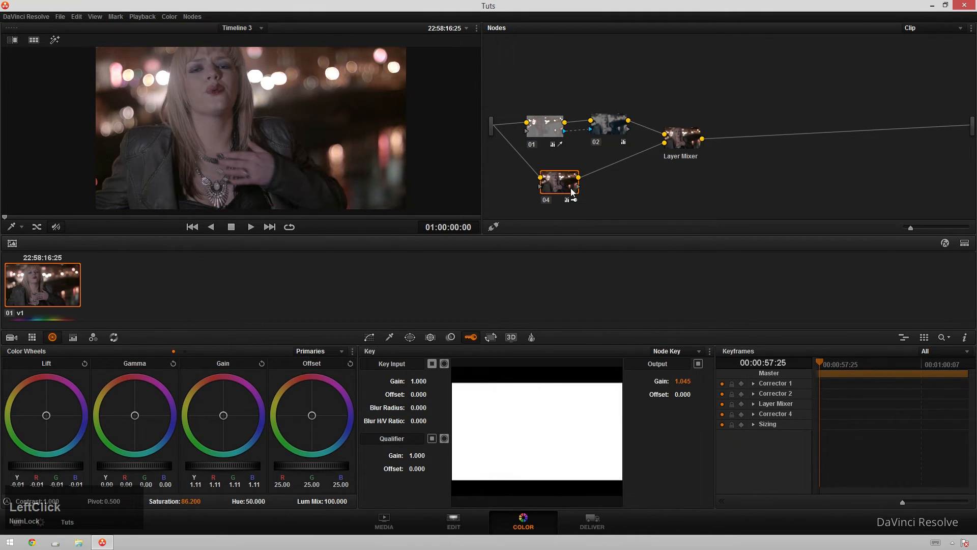
pyautogui.moveTo(680, 387); pyautogui.dragTo(629, 387)
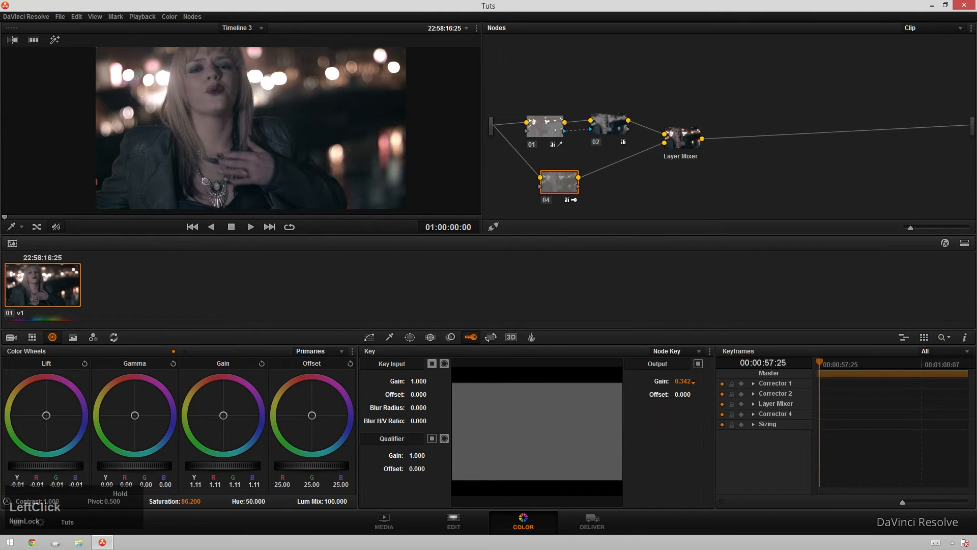
pyautogui.moveTo(682, 385); pyautogui.dragTo(683, 385)
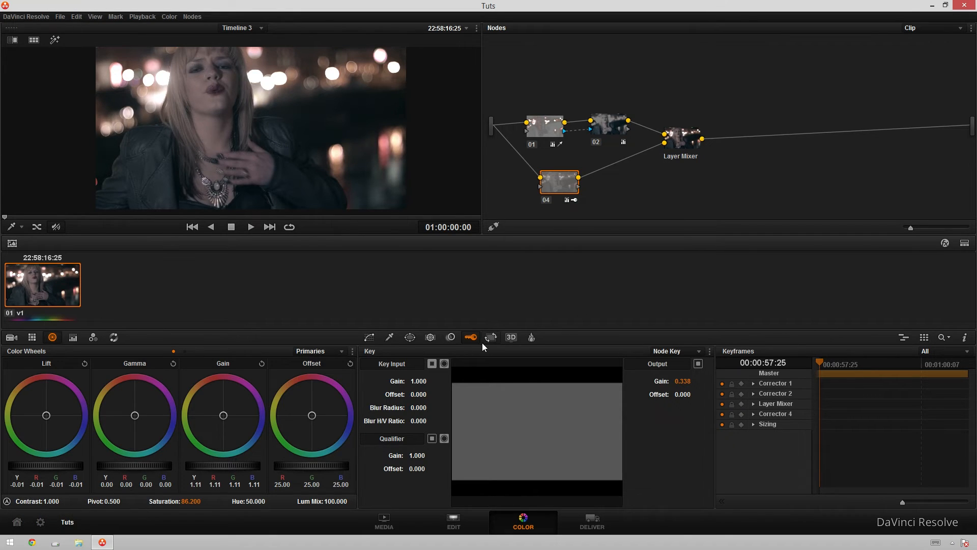
# Step: Add serial node 05 after the Layer Mixer, with lift at -0.01, gamma at 0.02 and saturation at 47.8
pyautogui.click(688, 148)
pyautogui.hotkey('alt', 's')
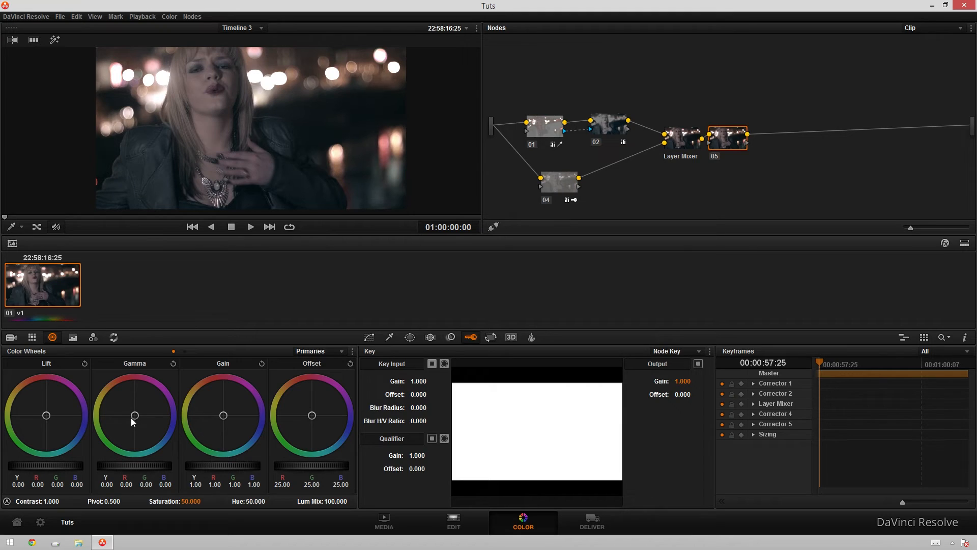
pyautogui.moveTo(188, 501); pyautogui.dragTo(203, 501)
pyautogui.moveTo(63, 466); pyautogui.dragTo(60, 471)
pyautogui.moveTo(140, 453); pyautogui.dragTo(160, 455)
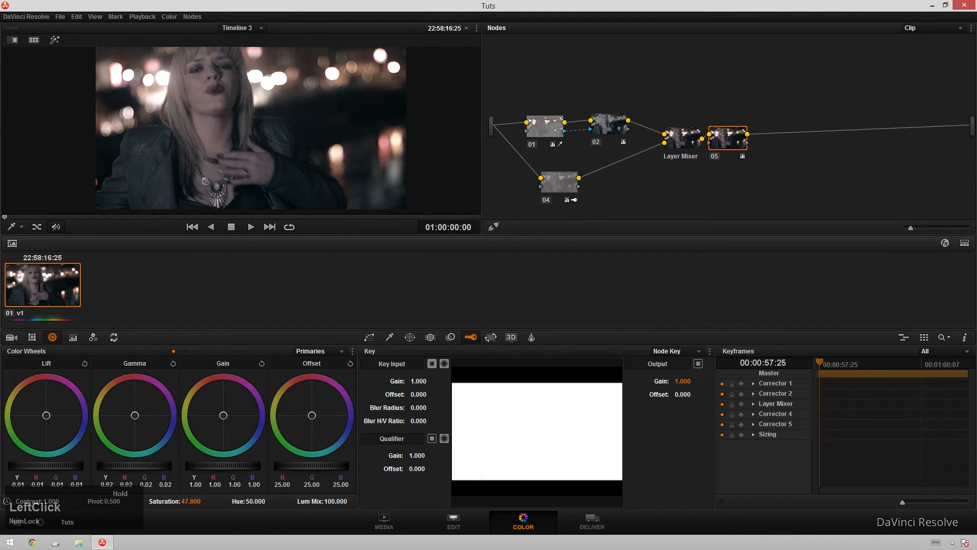
pyautogui.click(541, 137)
pyautogui.moveTo(332, 462); pyautogui.dragTo(331, 463)
pyautogui.moveTo(121, 466); pyautogui.dragTo(74, 469)
pyautogui.click(722, 147)
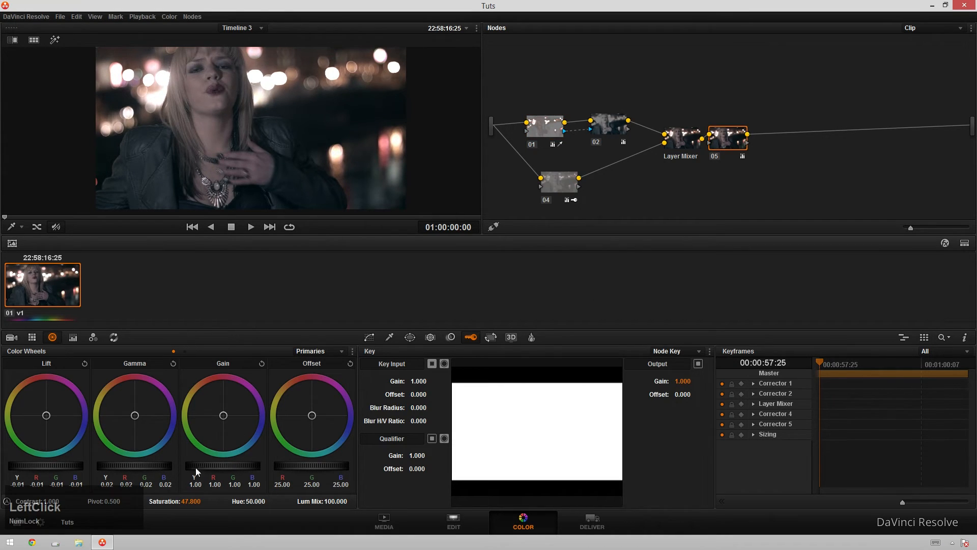
# Step: In node 05's Lum vs Sat curve, pull both endpoints down and hold the midtones flat to desaturate shadows and highlights
pyautogui.click(368, 338)
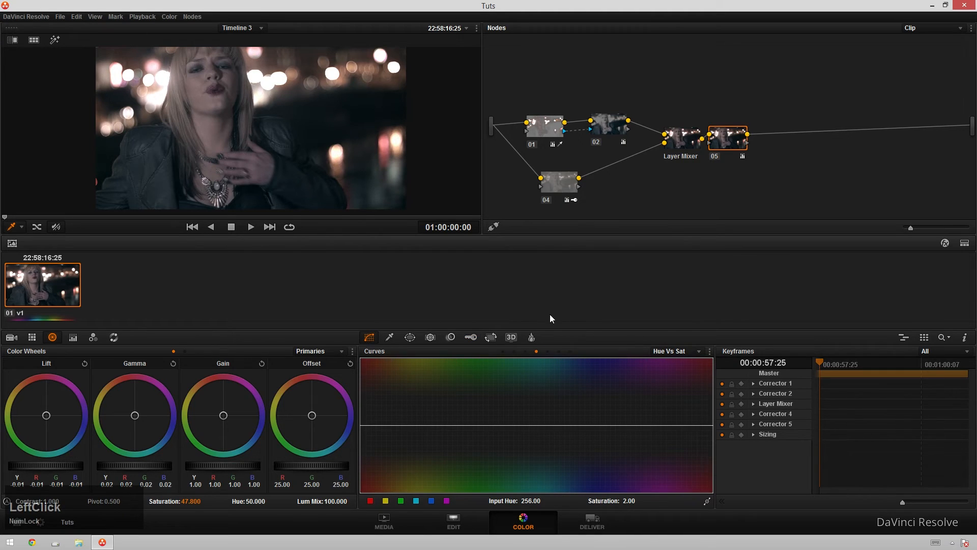
pyautogui.click(563, 350)
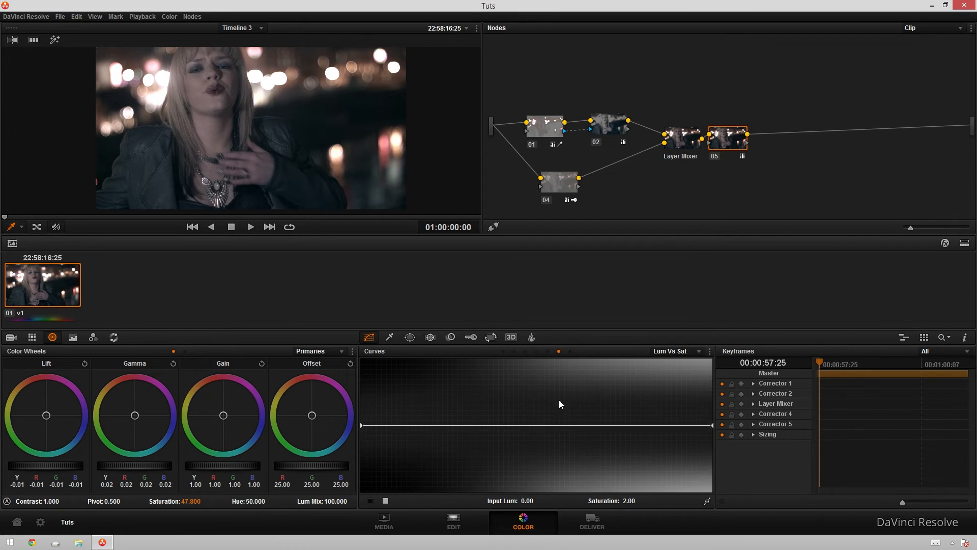
pyautogui.click(360, 424)
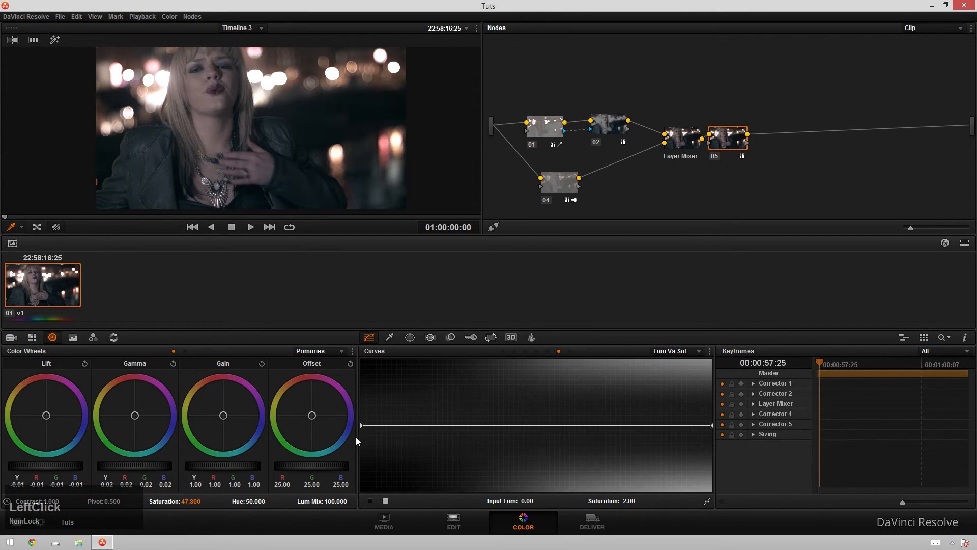
pyautogui.moveTo(359, 425); pyautogui.dragTo(365, 510)
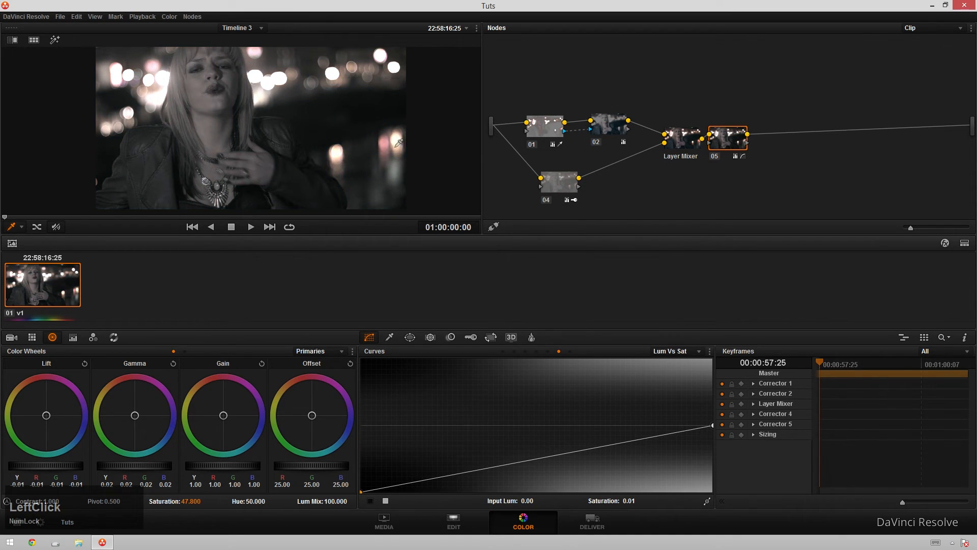
pyautogui.moveTo(497, 466); pyautogui.dragTo(462, 424)
pyautogui.moveTo(638, 434); pyautogui.dragTo(602, 425)
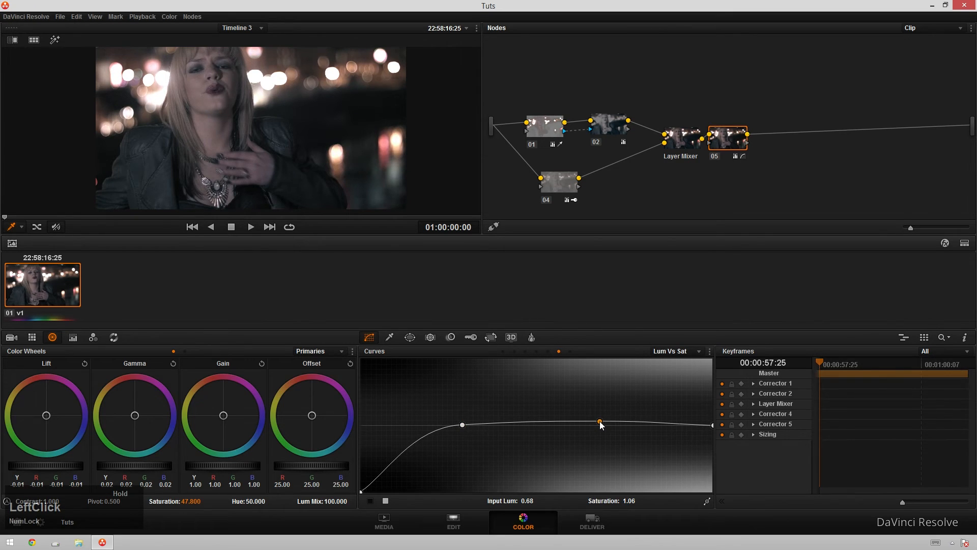
pyautogui.moveTo(712, 425); pyautogui.dragTo(718, 501)
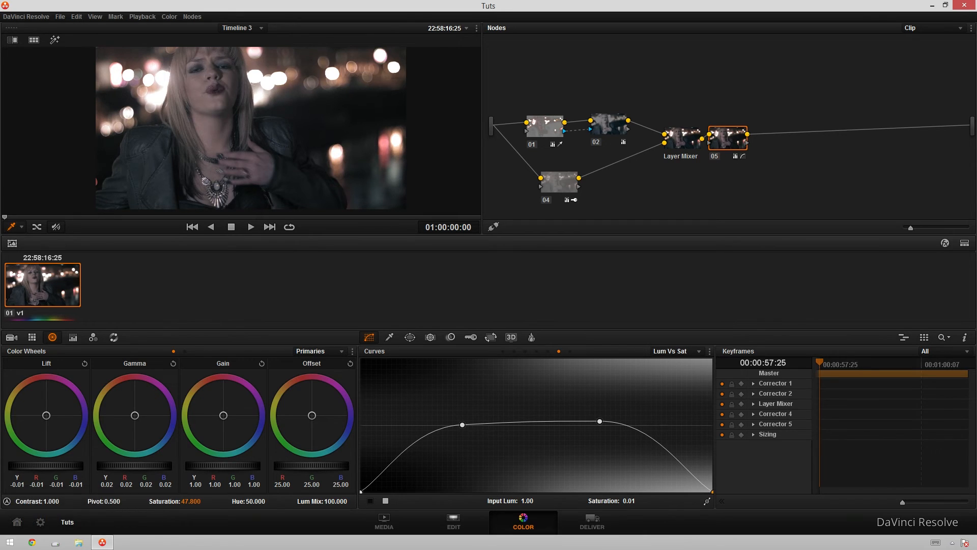
# Step: Switch to the browser to view the Blackmagic Peaky Blinders grading article, then return to Resolve
pyautogui.click(31, 542)
pyautogui.moveTo(307, 26); pyautogui.dragTo(611, 97)
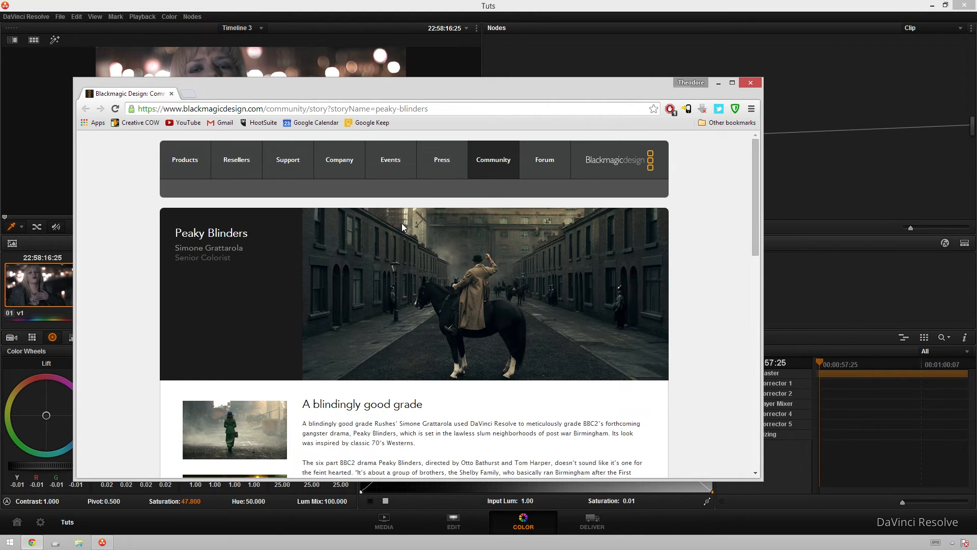
pyautogui.click(458, 71)
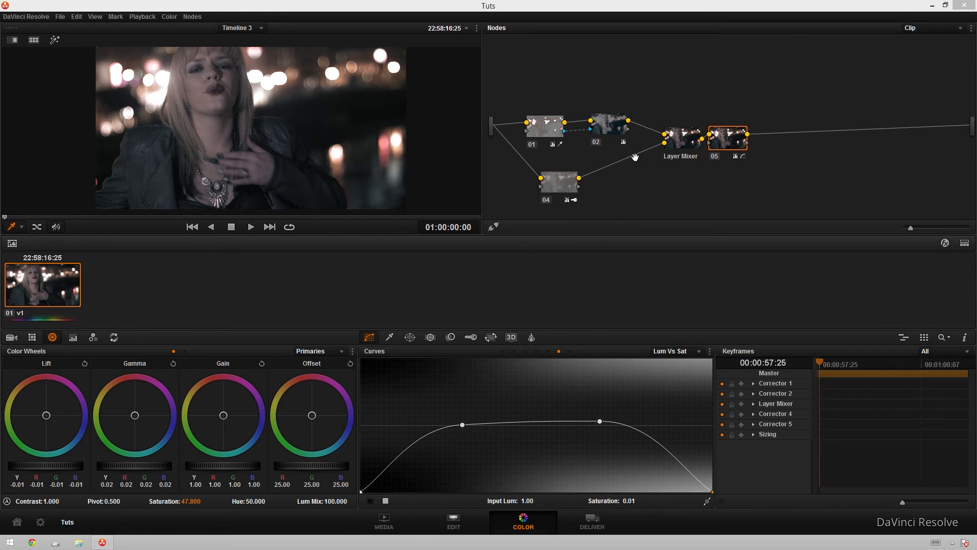
# Step: Switch node 05 to the Hue vs Hue curve, add control points and pull the red point down to a hue rotate of -8.76
pyautogui.click(526, 351)
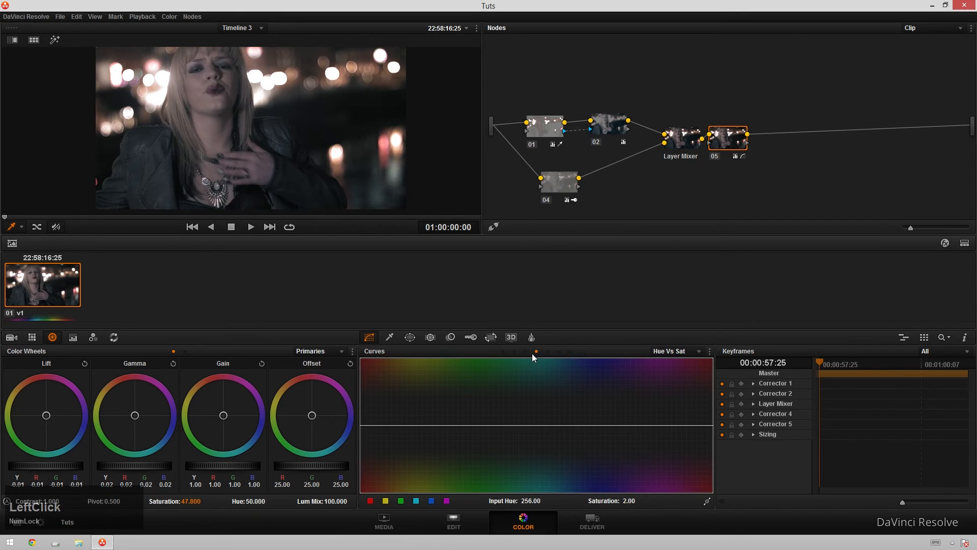
pyautogui.click(447, 501)
pyautogui.click(371, 503)
pyautogui.click(667, 423)
pyautogui.moveTo(655, 426); pyautogui.dragTo(675, 430)
pyautogui.rightClick(676, 431)
pyautogui.click(363, 424)
pyautogui.moveTo(363, 426); pyautogui.dragTo(444, 427)
pyautogui.rightClick(444, 427)
pyautogui.click(387, 500)
pyautogui.rightClick(363, 425)
pyautogui.moveTo(419, 425); pyautogui.dragTo(377, 432)
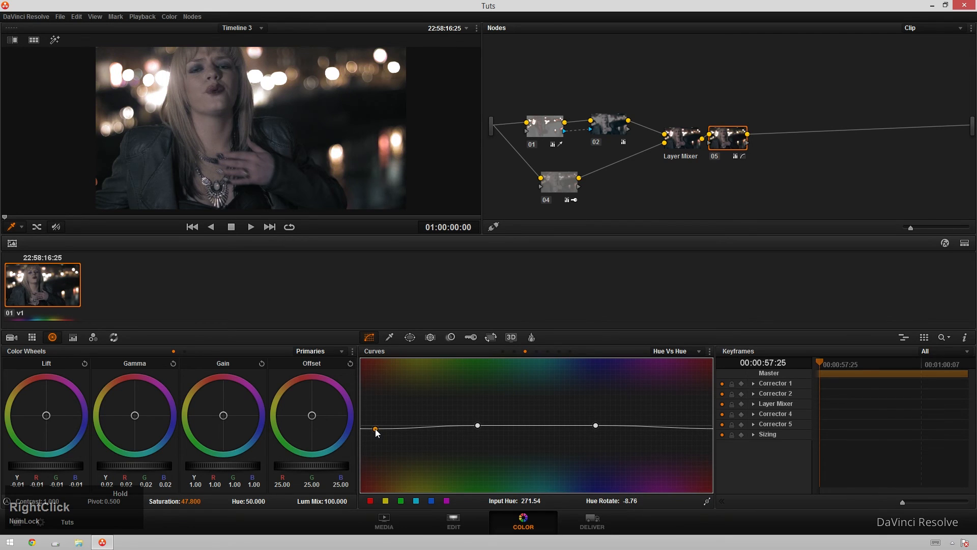
# Step: Toggle node 05 off and on to compare the grade
pyautogui.hotkey('alt', 'd')
pyautogui.hotkey('alt', 'd')
pyautogui.hotkey('alt', 'd')
pyautogui.hotkey('alt', 'd')
pyautogui.hotkey('ctrl', 'd')
pyautogui.hotkey('ctrl', 'd')
pyautogui.hotkey('ctrl', 'd')
pyautogui.hotkey('ctrl', 'd')
pyautogui.hotkey('ctrl', 'd')
pyautogui.hotkey('ctrl', 'd')
pyautogui.hotkey('ctrl', 'd')
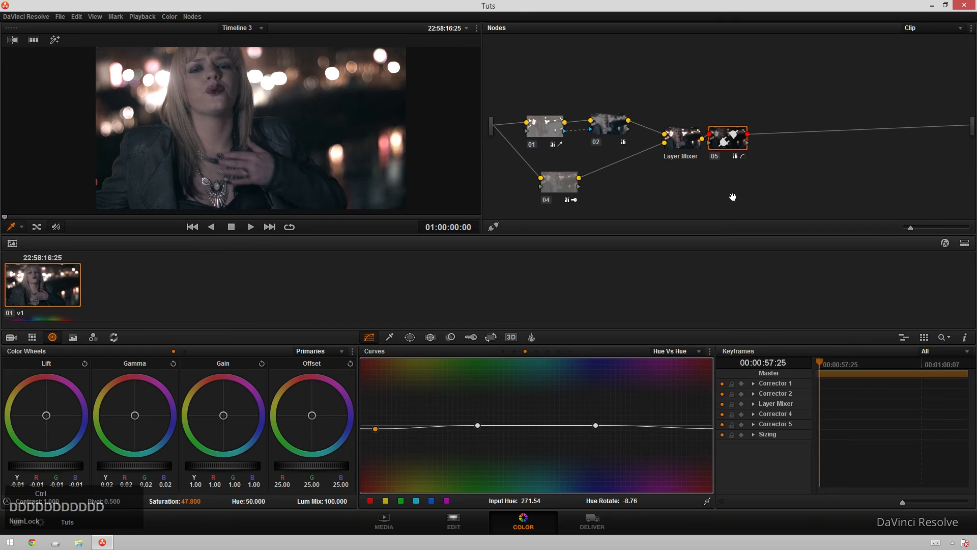
pyautogui.hotkey('ctrl', 'd')
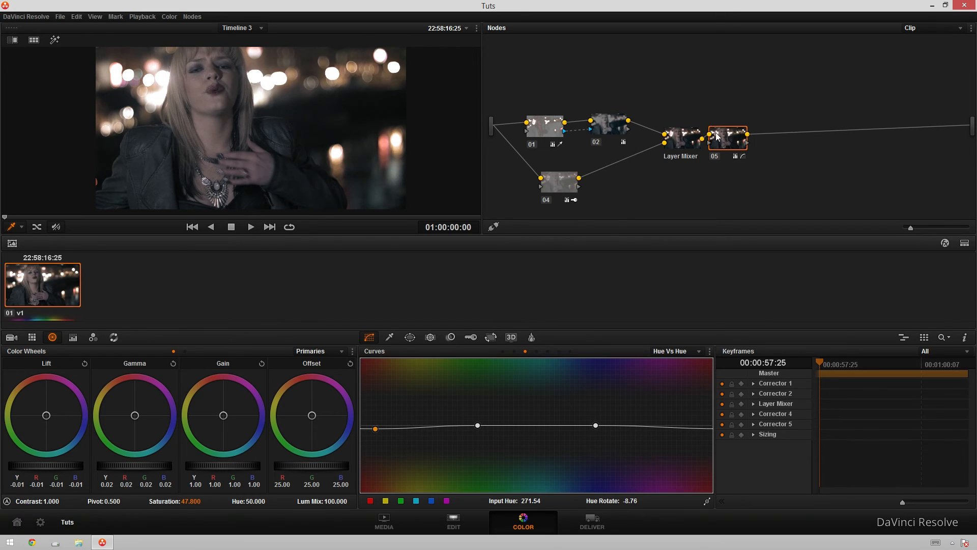
# Step: Add serial node 06 with an inverted circular window, size about 80.86 and soft 1 about 11.35
pyautogui.hotkey('alt', 's')
pyautogui.click(418, 343)
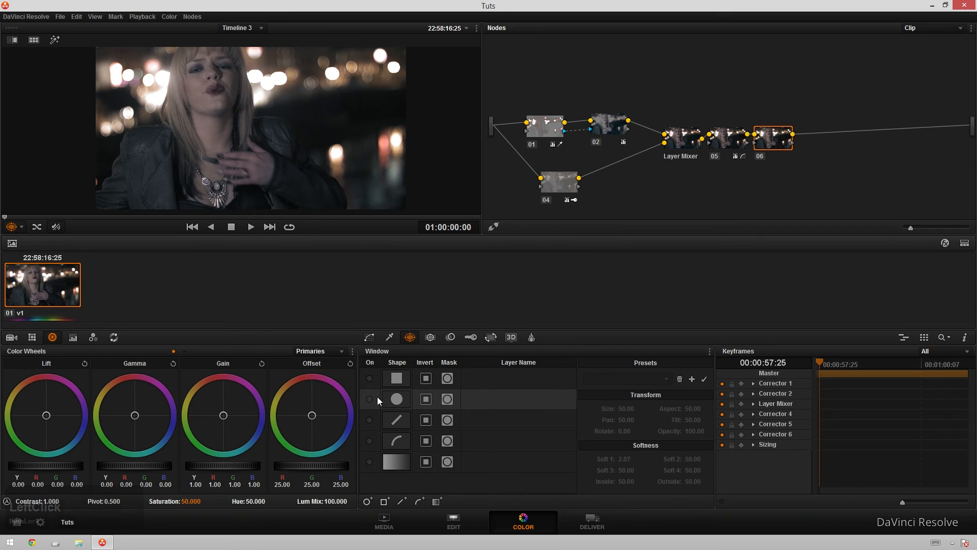
pyautogui.click(370, 399)
pyautogui.moveTo(633, 409)
pyautogui.mouseDown()
pyautogui.moveTo(649, 398)
pyautogui.moveTo(713, 408)
pyautogui.moveTo(643, 408)
pyautogui.mouseUp()
pyautogui.moveTo(634, 464); pyautogui.dragTo(634, 460)
pyautogui.moveTo(624, 407); pyautogui.dragTo(652, 408)
pyautogui.click(426, 399)
# Step: Lower node 06's gamma to -0.08 to darken outside the window and reposition the circle over the face
pyautogui.moveTo(152, 466); pyautogui.dragTo(107, 470)
pyautogui.moveTo(25, 484); pyautogui.dragTo(18, 483)
pyautogui.moveTo(199, 133); pyautogui.dragTo(158, 120)
pyautogui.scroll(-3, 230, 109)
pyautogui.moveTo(251, 113); pyautogui.dragTo(252, 111)
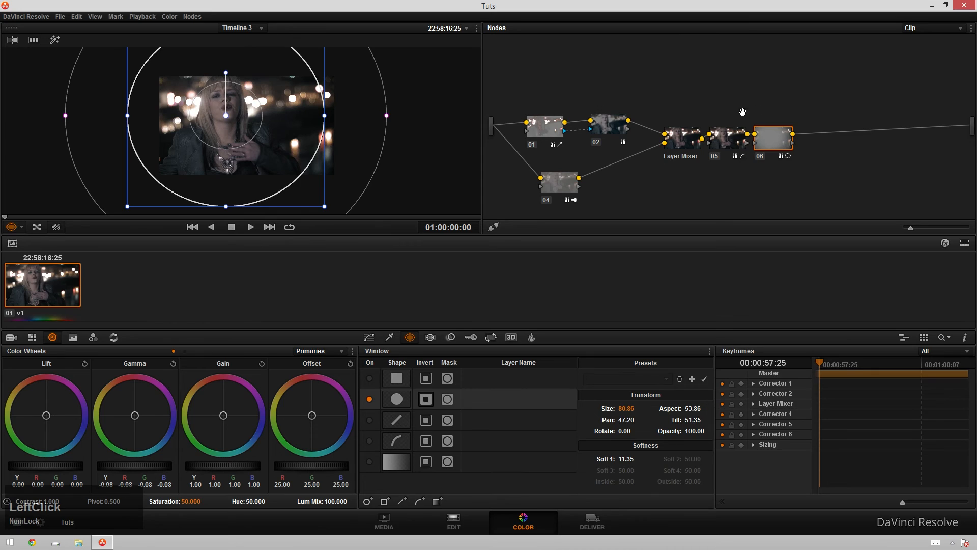
pyautogui.click(369, 337)
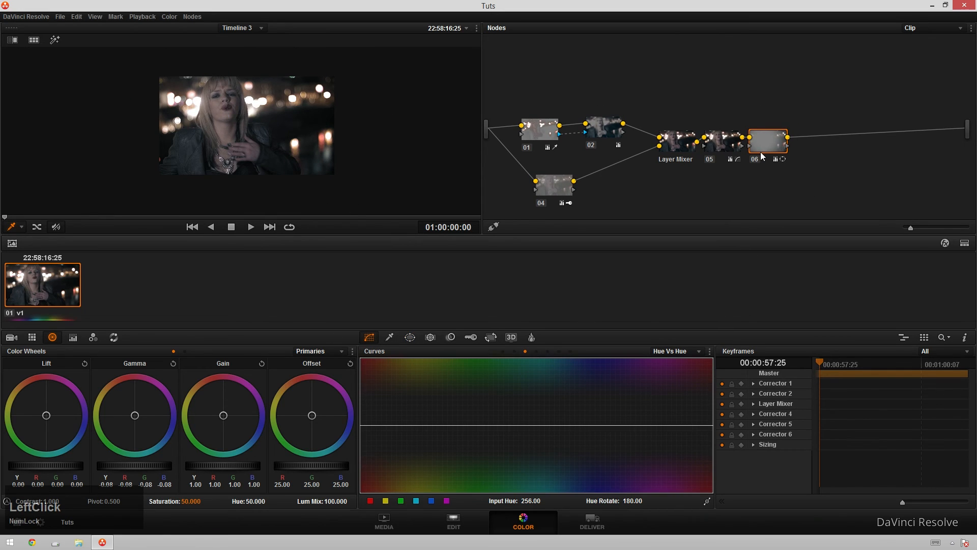